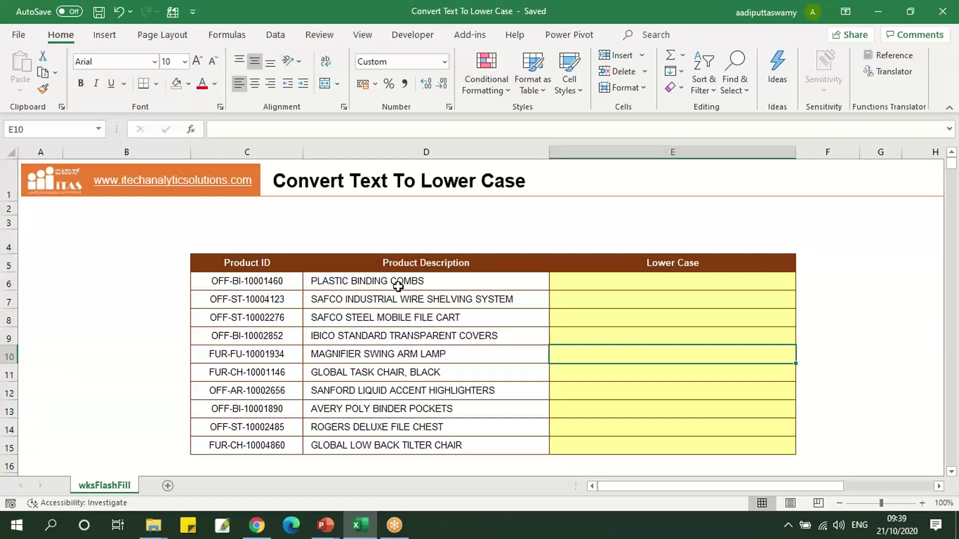
# - Enter 'plastic binding combs' in E6 as the lowercase example, keeping E6 selected
pyautogui.moveTo(398, 282); pyautogui.dragTo(415, 445)
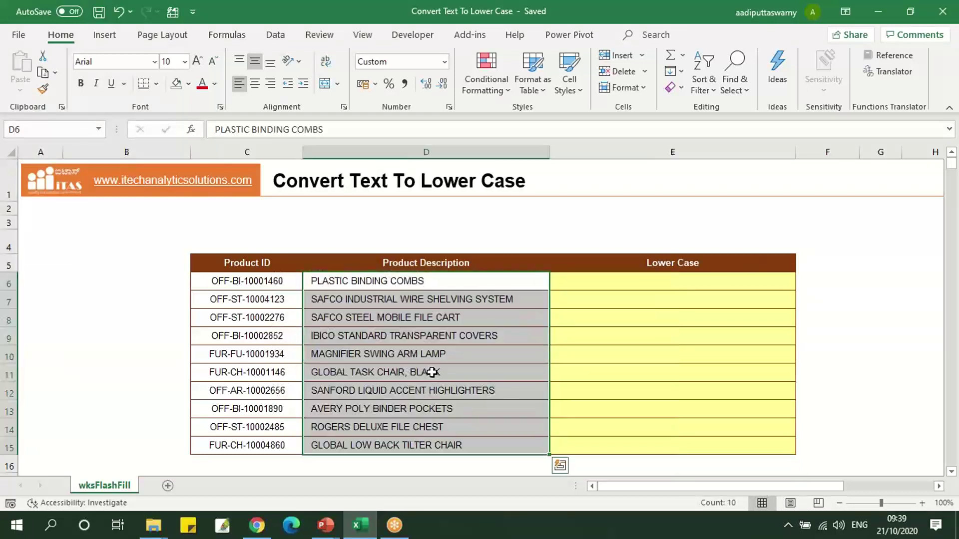
pyautogui.click(596, 286)
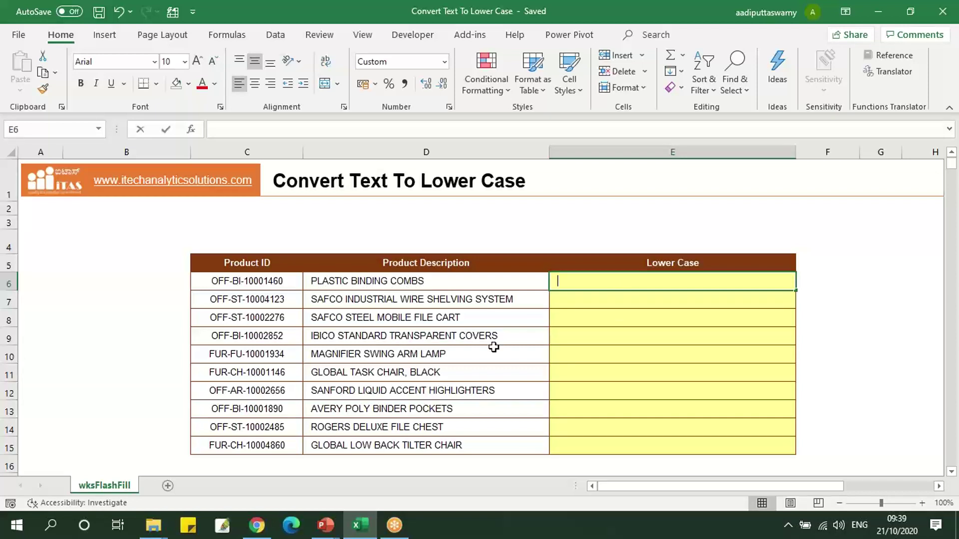
pyautogui.write('plastic ')
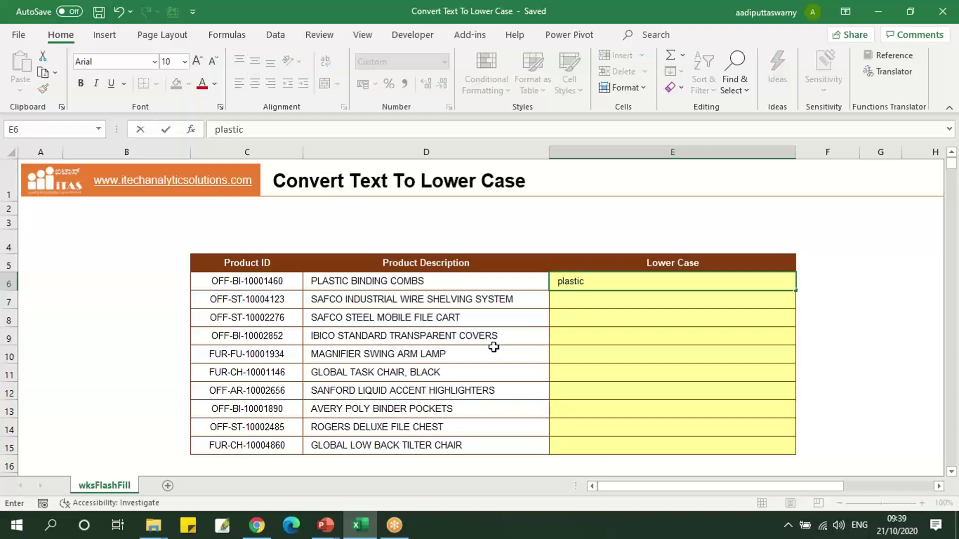
pyautogui.write('binding c')
pyautogui.write('ombs')
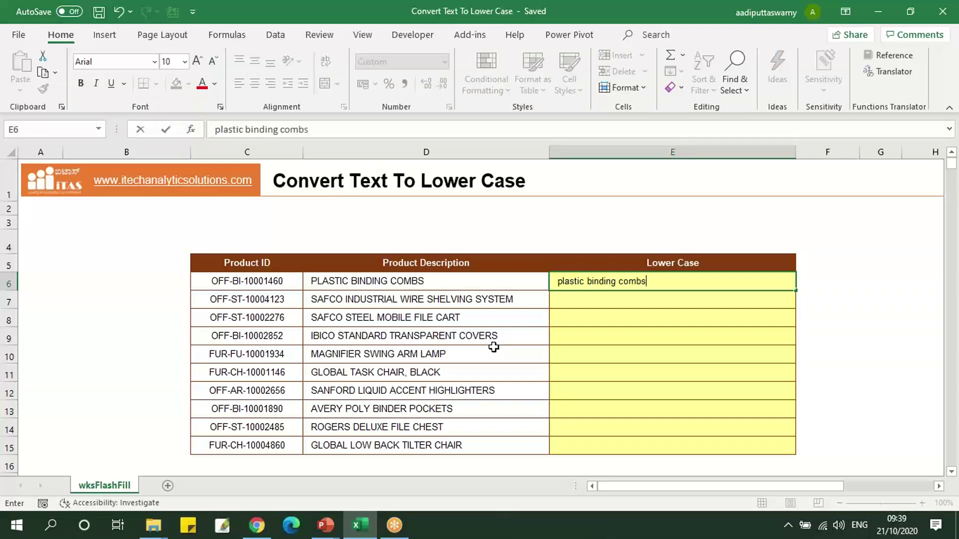
pyautogui.press('Return')
pyautogui.press('Up')
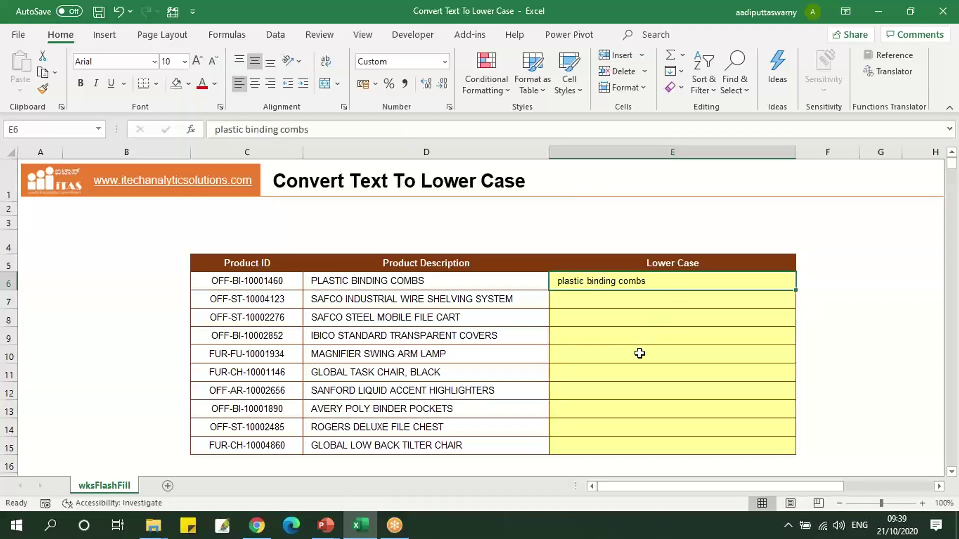
# - Flash Fill E7:E15 with lowercase descriptions and check the results, including E12
pyautogui.hotkey('ctrl', 'e')
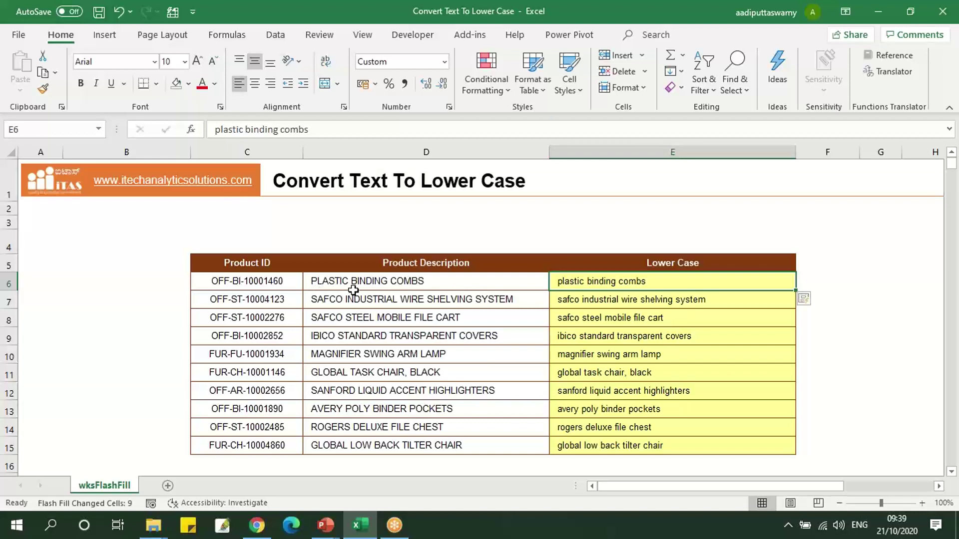
pyautogui.moveTo(599, 281); pyautogui.dragTo(607, 445)
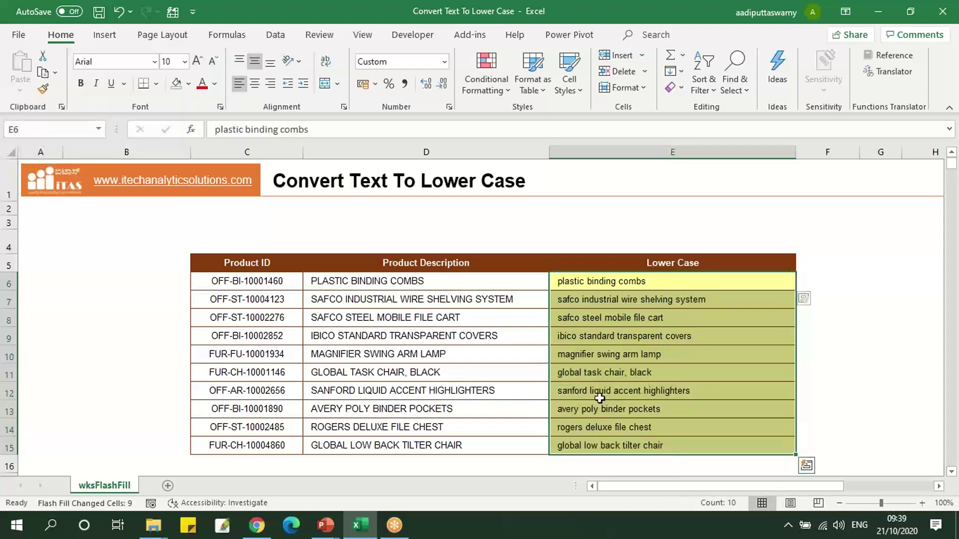
pyautogui.click(600, 393)
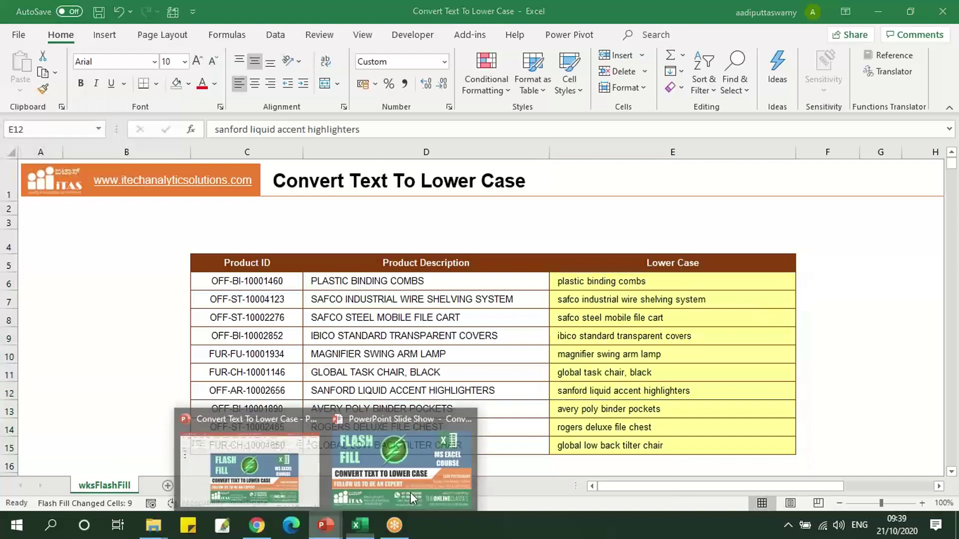